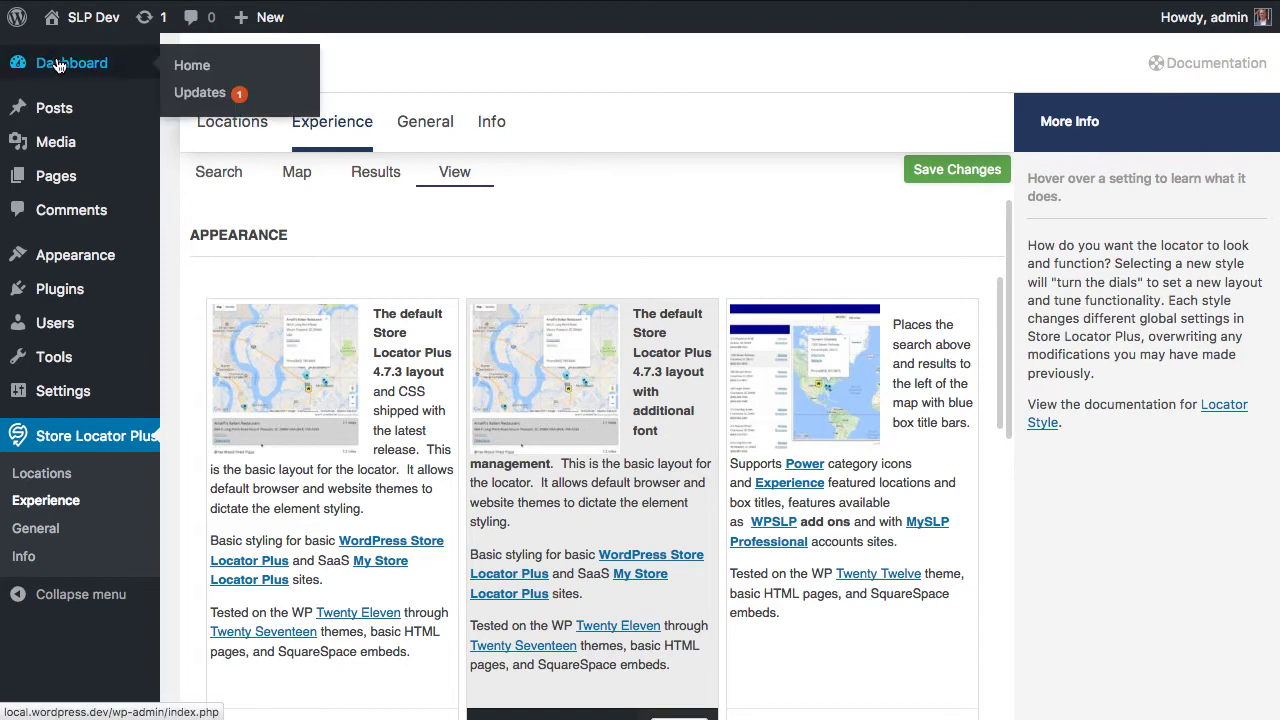
Step: Set Order Results By to Featured, Rank, Closest in the Experience results settings
{"action": "left_click", "coordinate": [455, 172]}
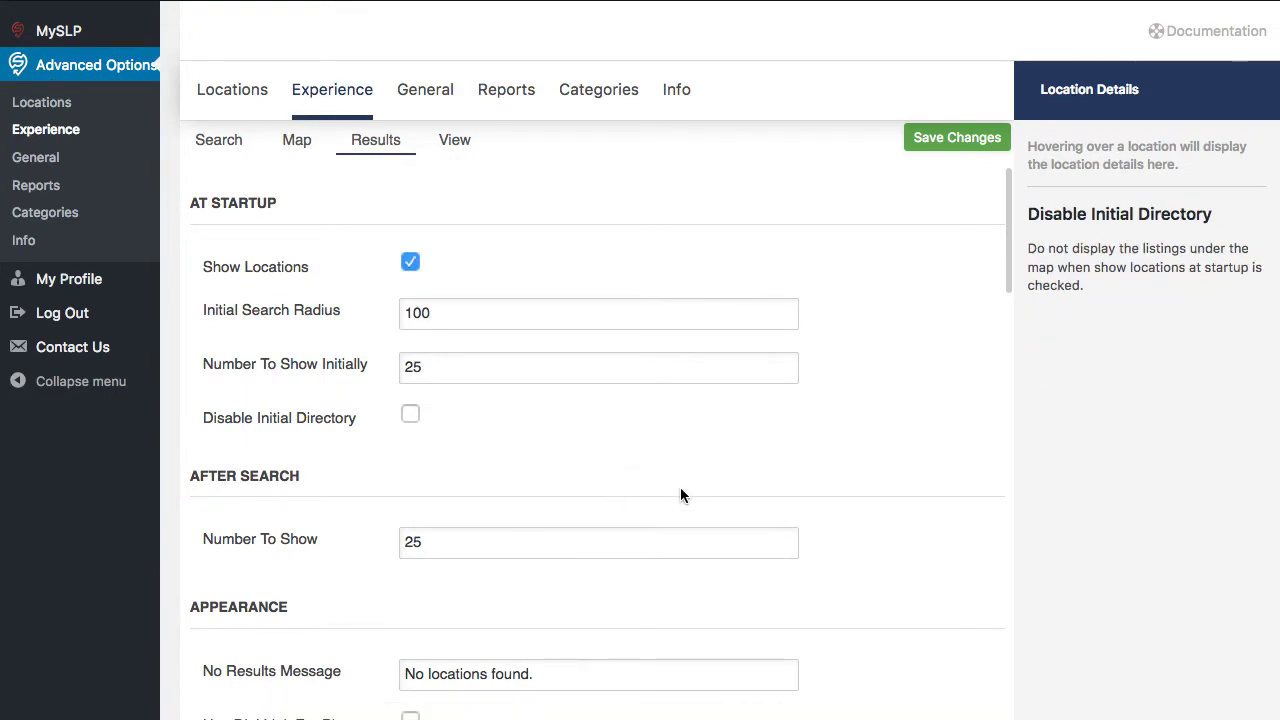
{"action": "scroll", "coordinate": [838, 505], "scroll_direction": "down", "scroll_amount": 10}
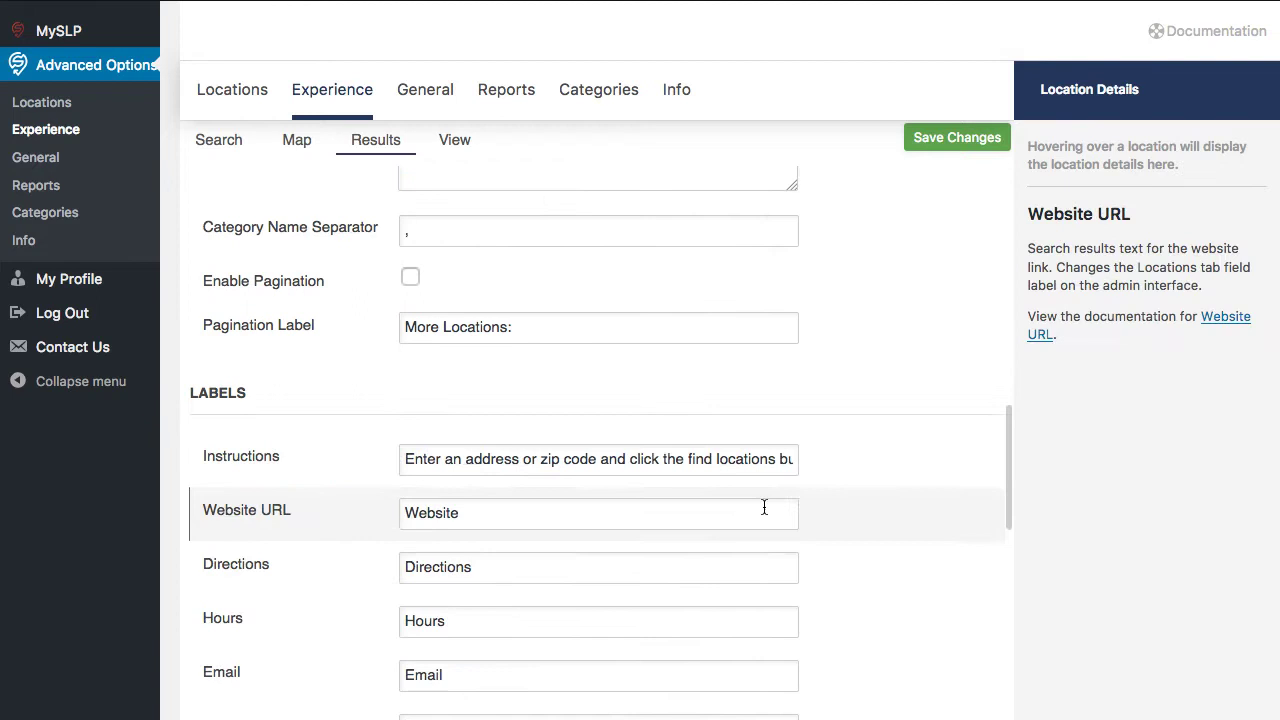
{"action": "scroll", "coordinate": [764, 507], "scroll_direction": "down", "scroll_amount": 8}
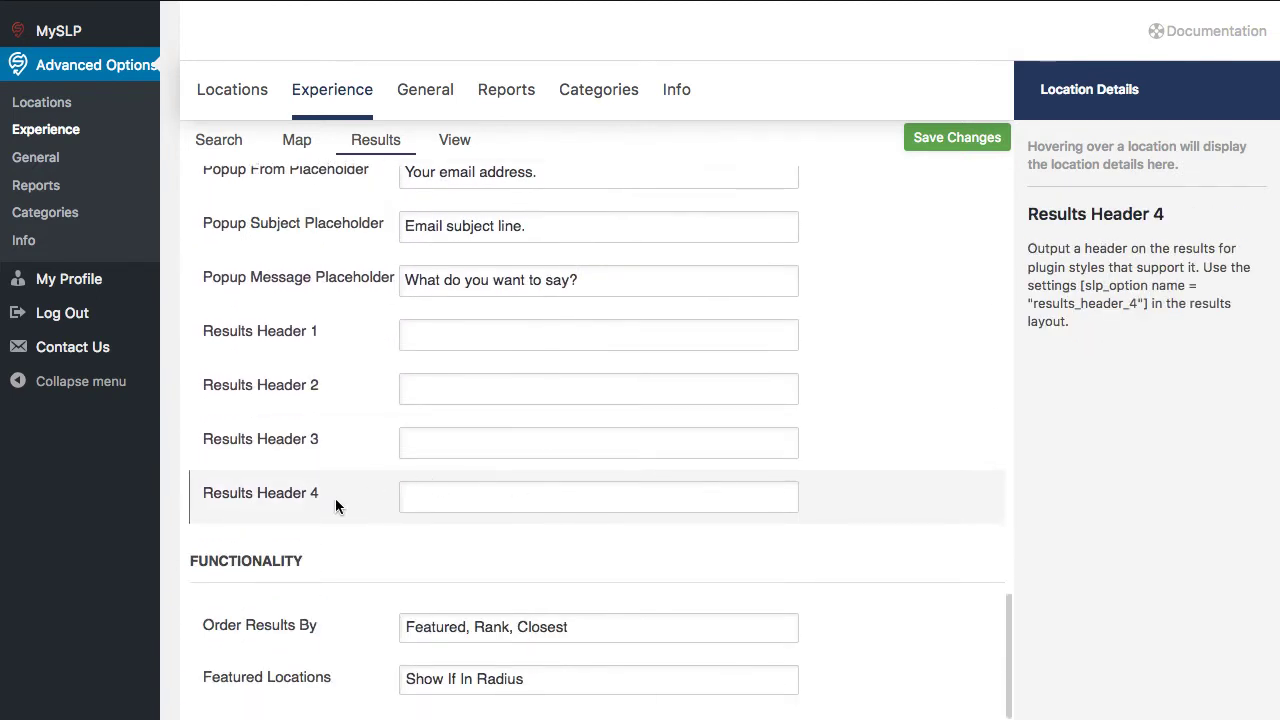
{"action": "left_click", "coordinate": [498, 630]}
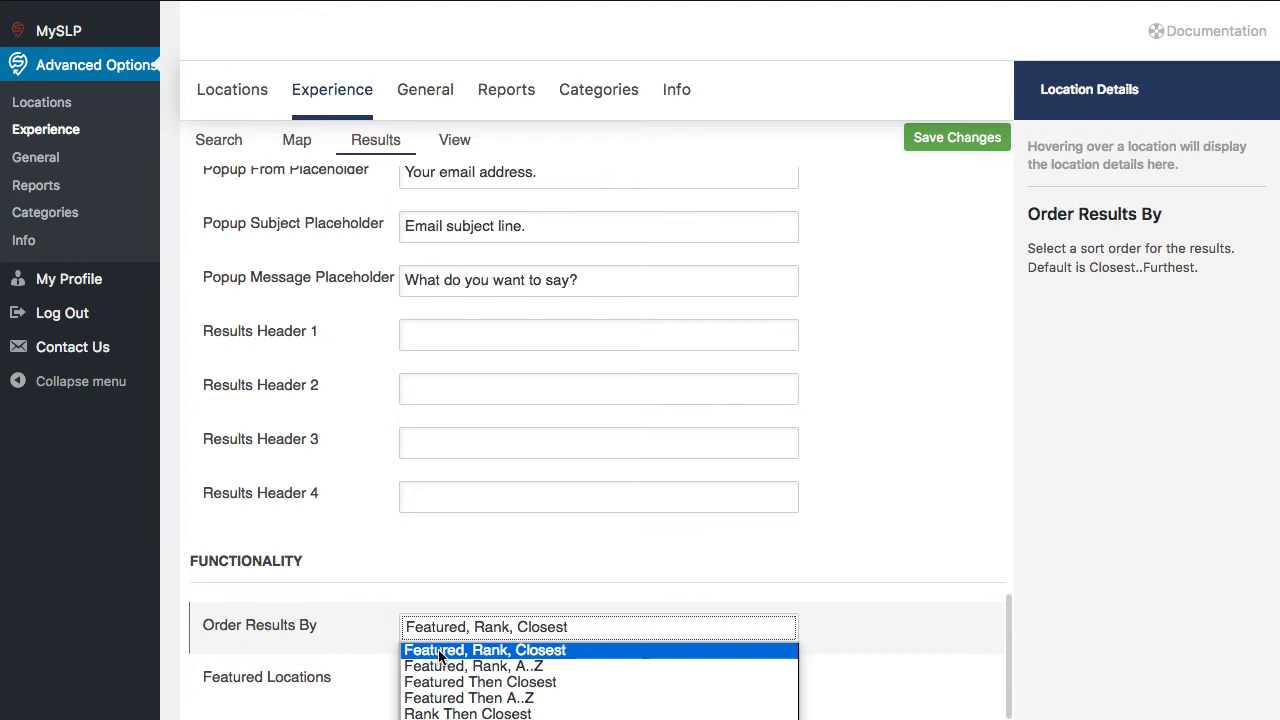
{"action": "left_click", "coordinate": [537, 652]}
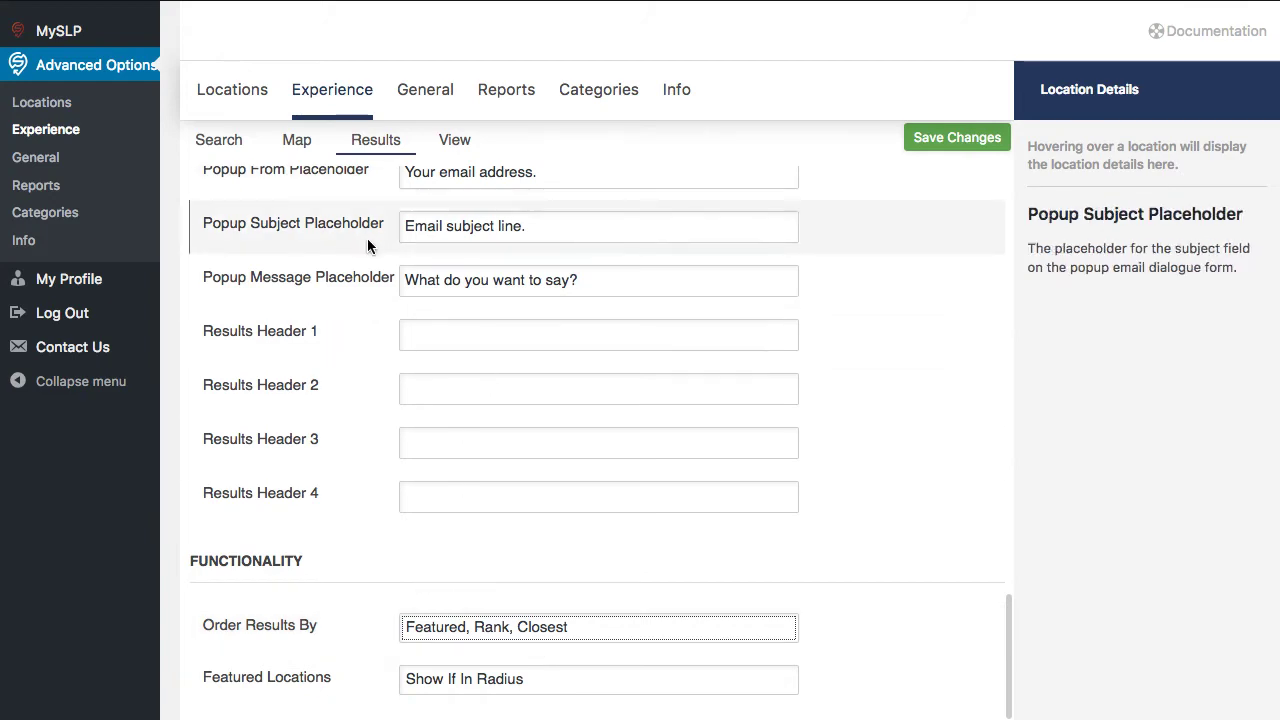
{"action": "scroll", "coordinate": [884, 466], "scroll_direction": "up", "scroll_amount": 15}
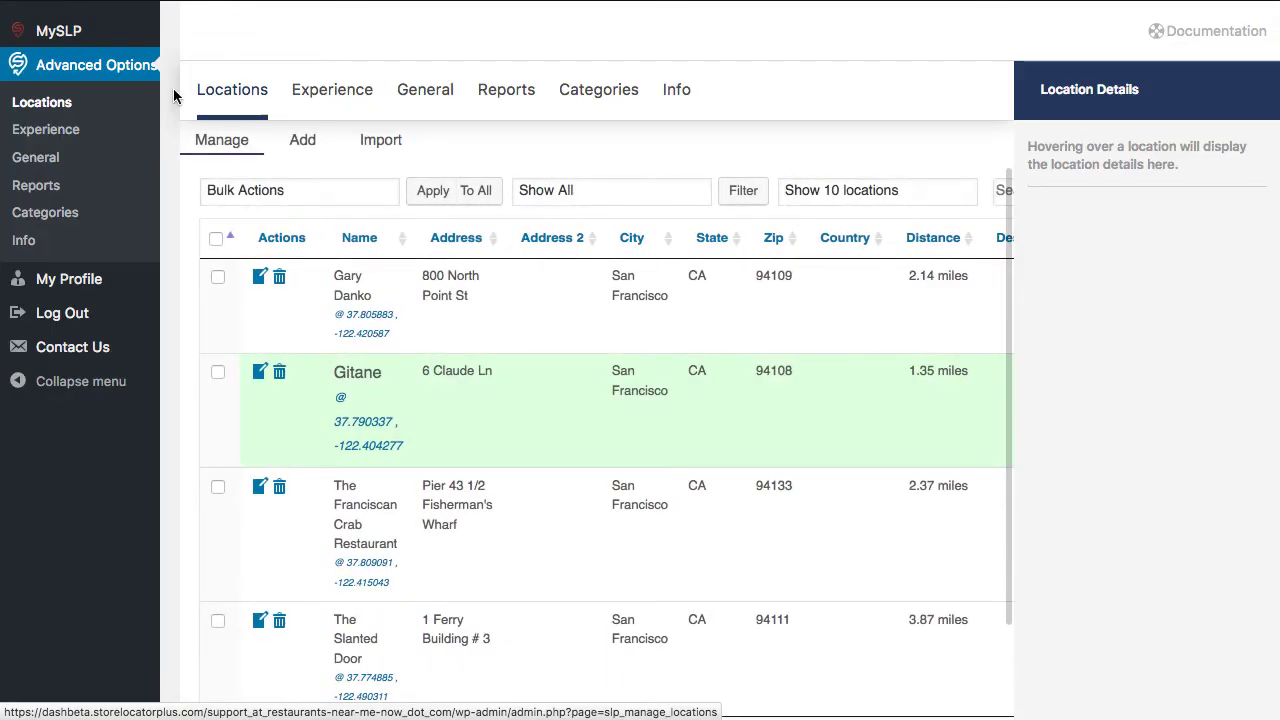
Step: Open the Amalfi's Italian Restaurant location for editing and review its Featured and Rank settings
{"action": "left_click", "coordinate": [70, 67]}
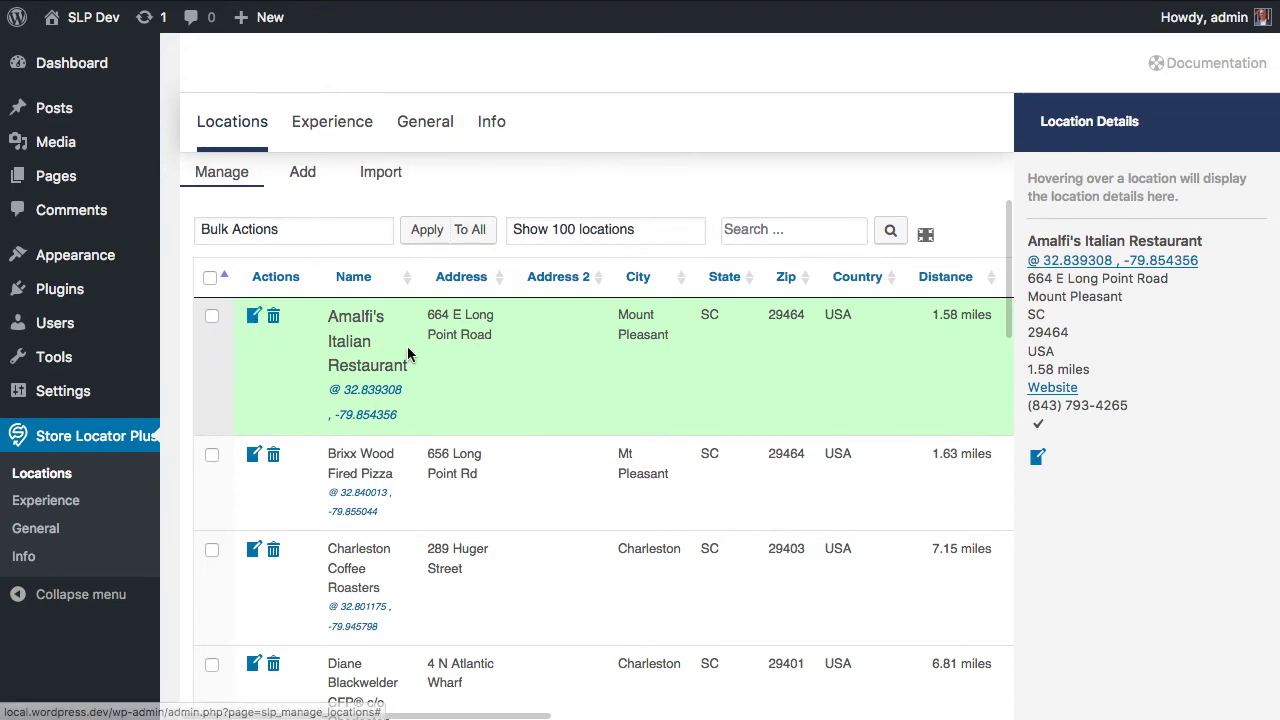
{"action": "left_click", "coordinate": [251, 320]}
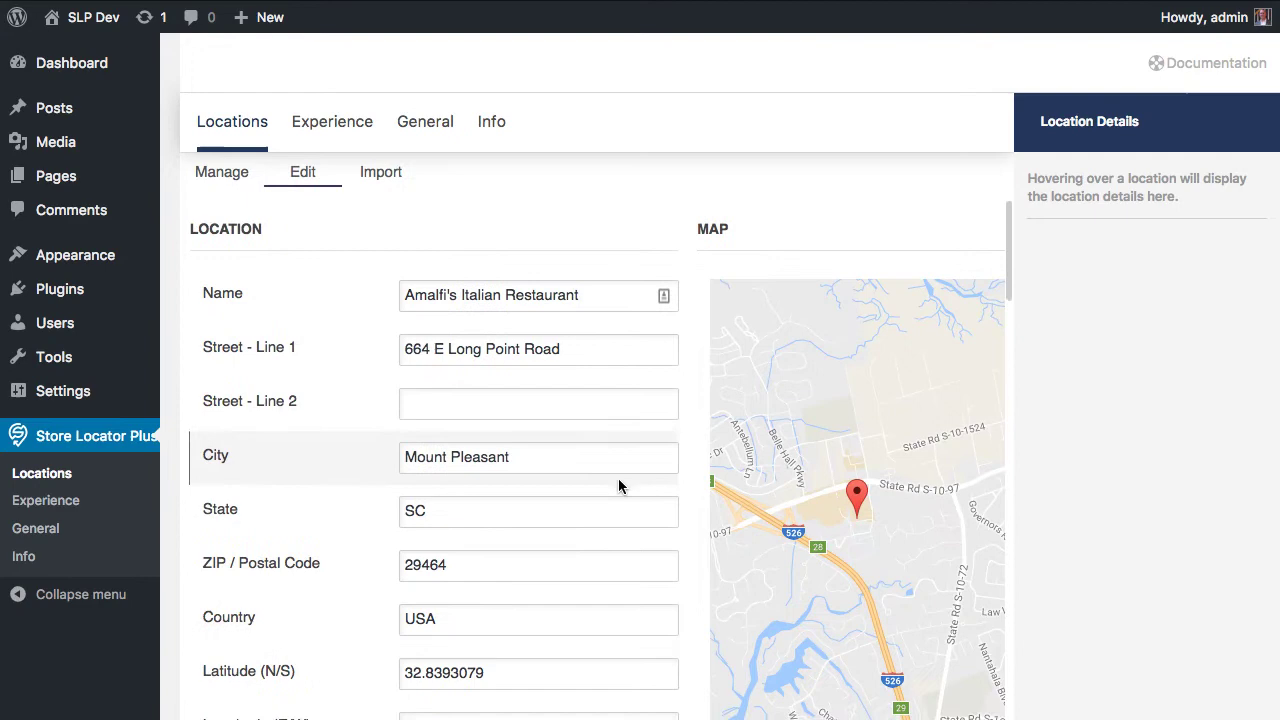
{"action": "scroll", "coordinate": [615, 482], "scroll_direction": "down", "scroll_amount": 15}
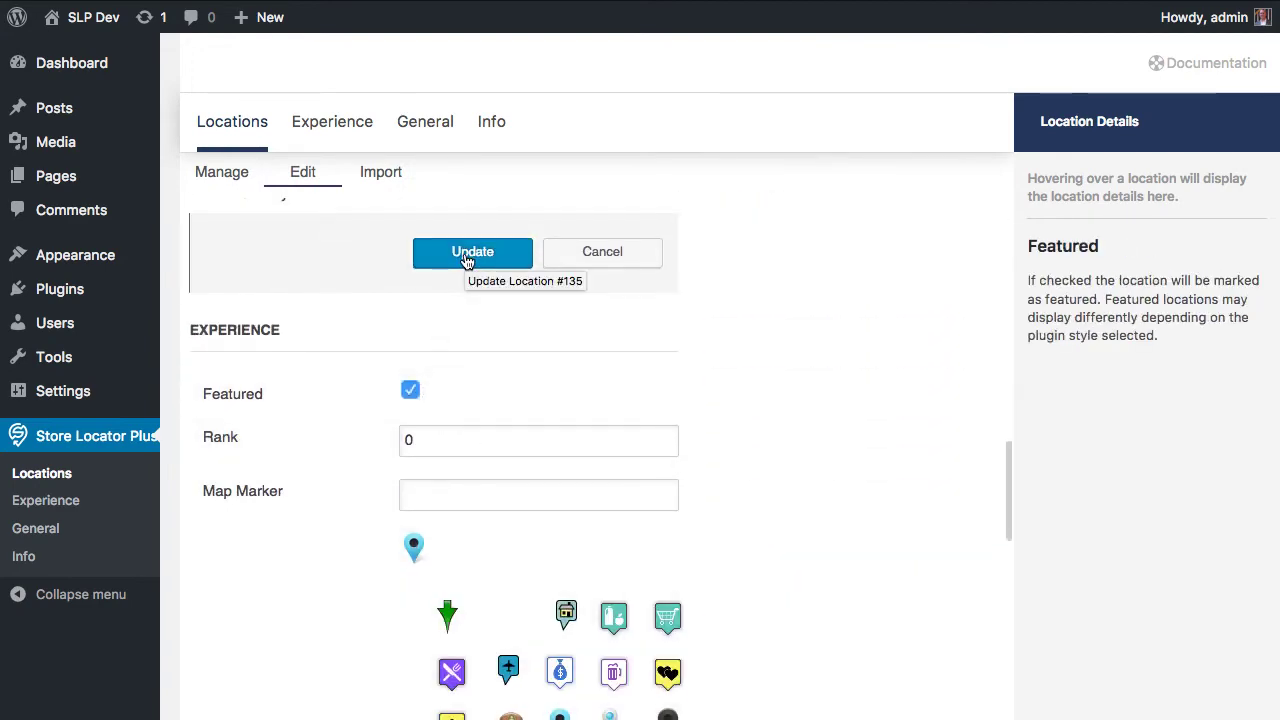
{"action": "scroll", "coordinate": [794, 406], "scroll_direction": "up", "scroll_amount": 10}
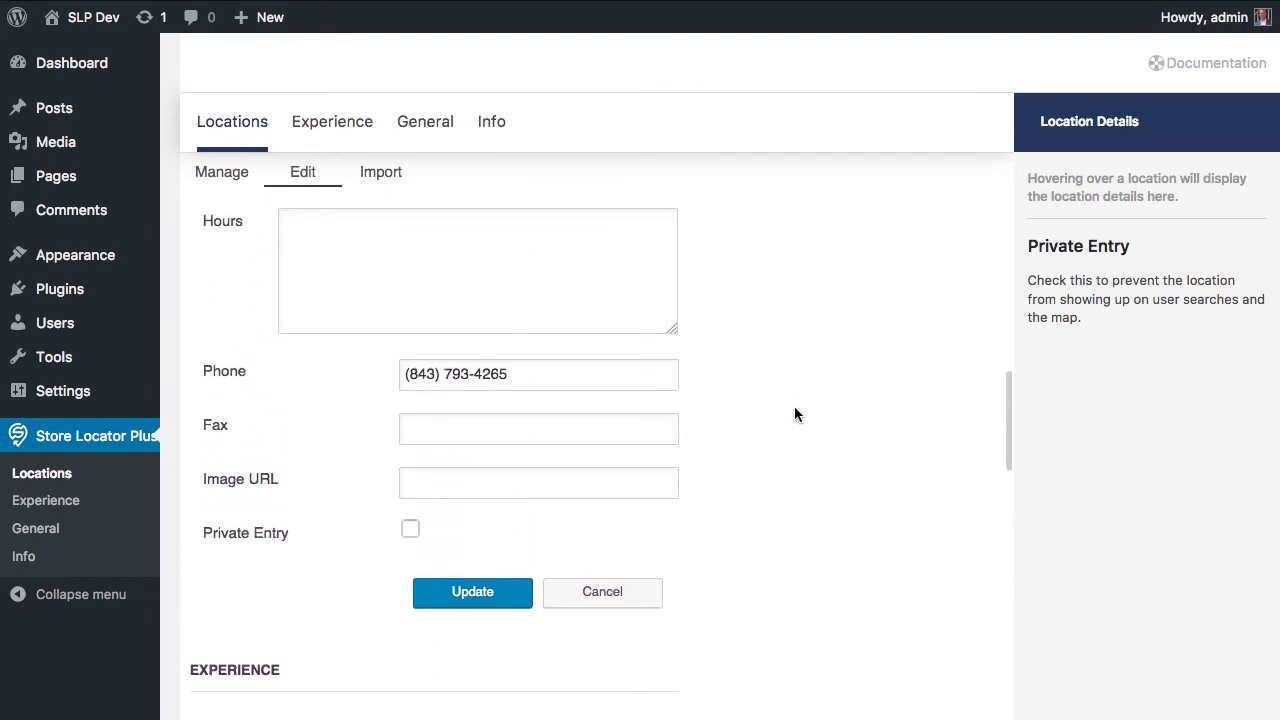
{"action": "scroll", "coordinate": [784, 400], "scroll_direction": "up", "scroll_amount": 4}
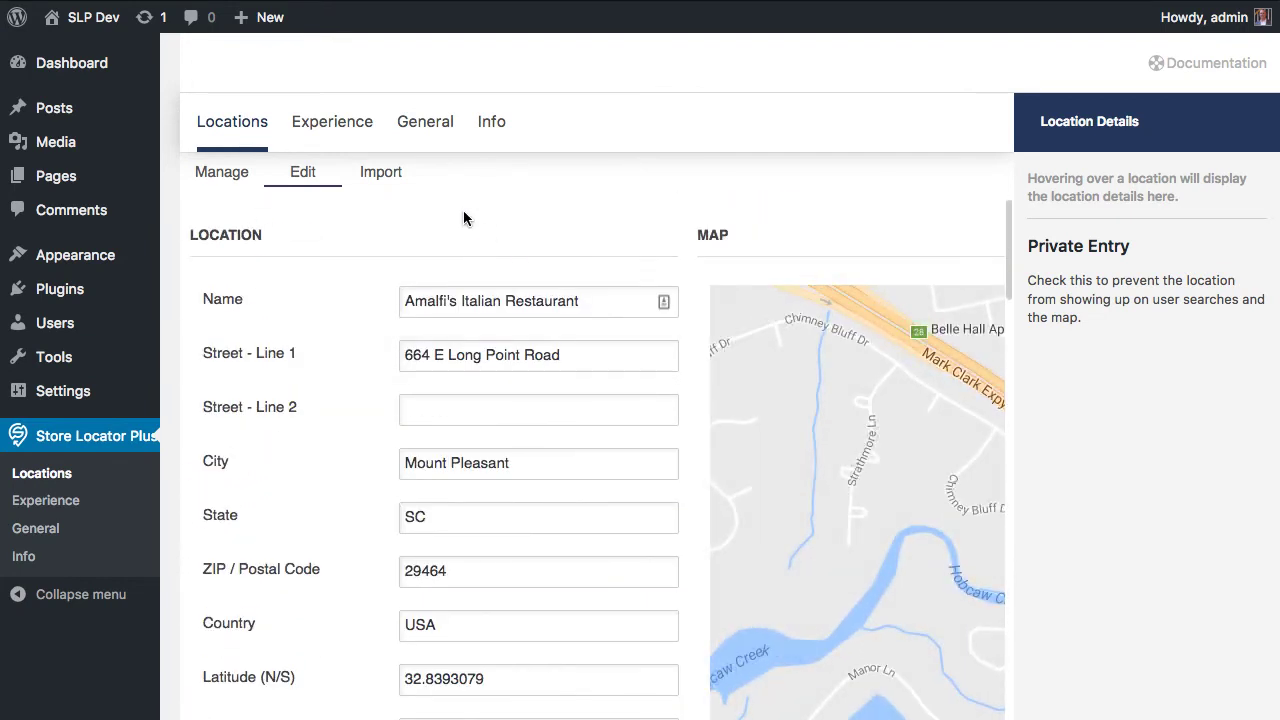
Step: Open the Experience view settings and review the available locator styles around the active one
{"action": "left_click", "coordinate": [326, 136]}
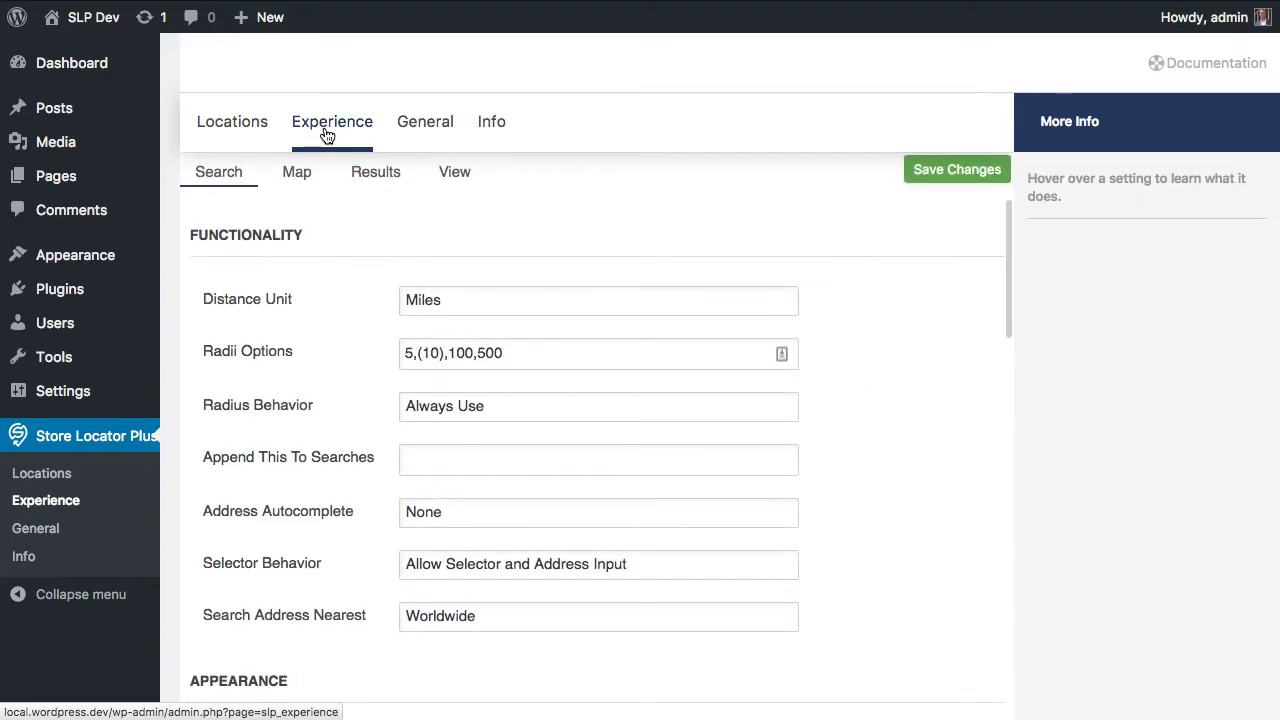
{"action": "left_click", "coordinate": [445, 182]}
{"action": "scroll", "coordinate": [660, 455], "scroll_direction": "down", "scroll_amount": 1}
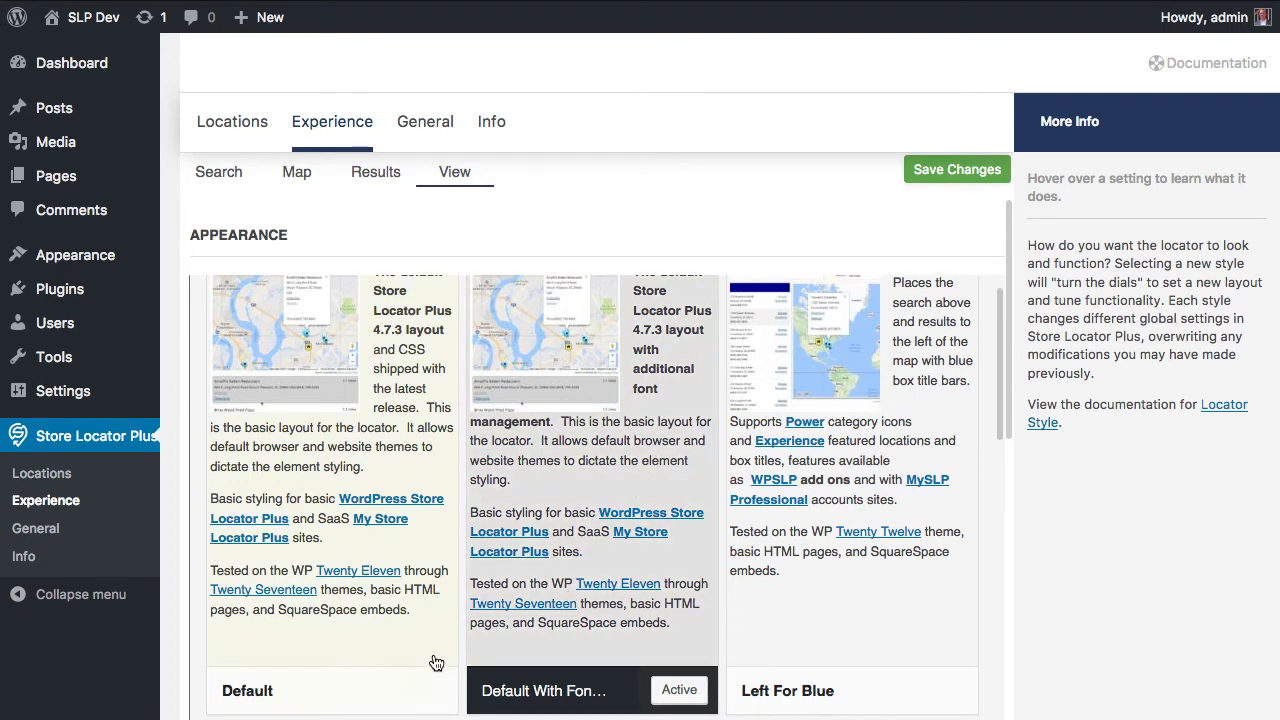
{"action": "mouse_move", "coordinate": [418, 662]}
{"action": "scroll", "coordinate": [418, 662], "scroll_direction": "down", "scroll_amount": 1}
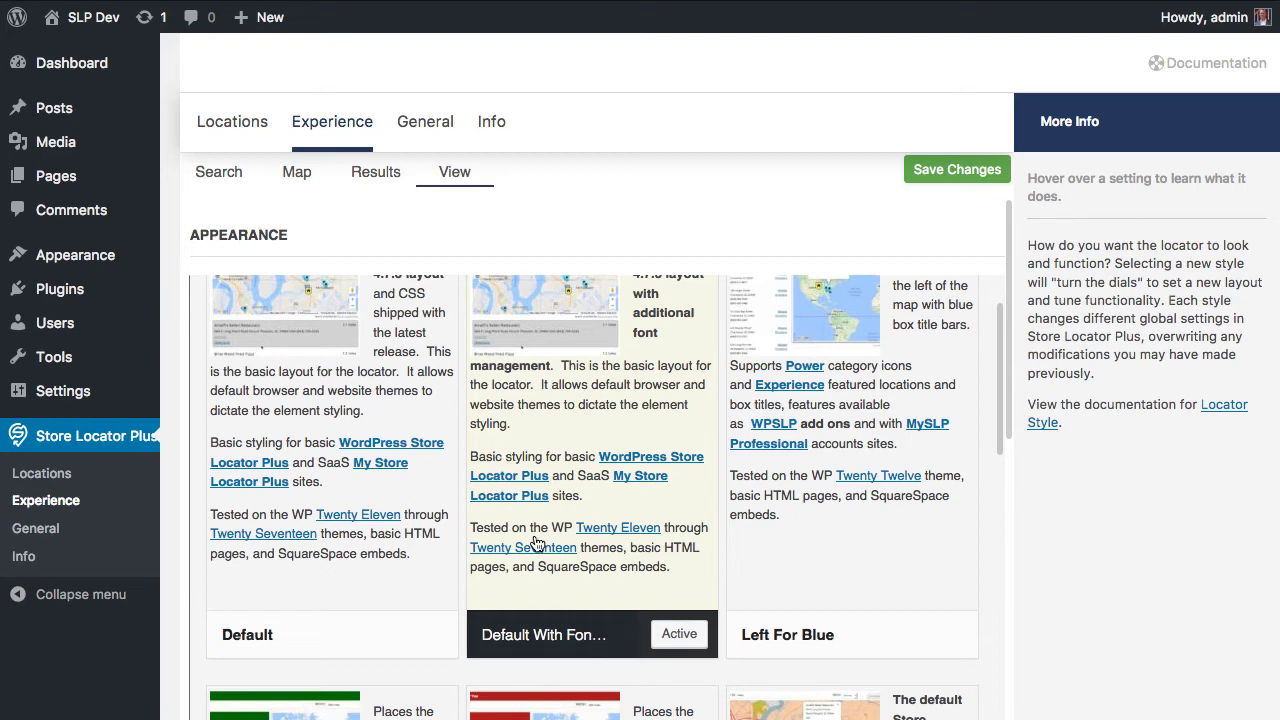
Step: Go to the Experience results settings and enlarge the Results Layout box to expose more of its code
{"action": "left_click", "coordinate": [369, 171]}
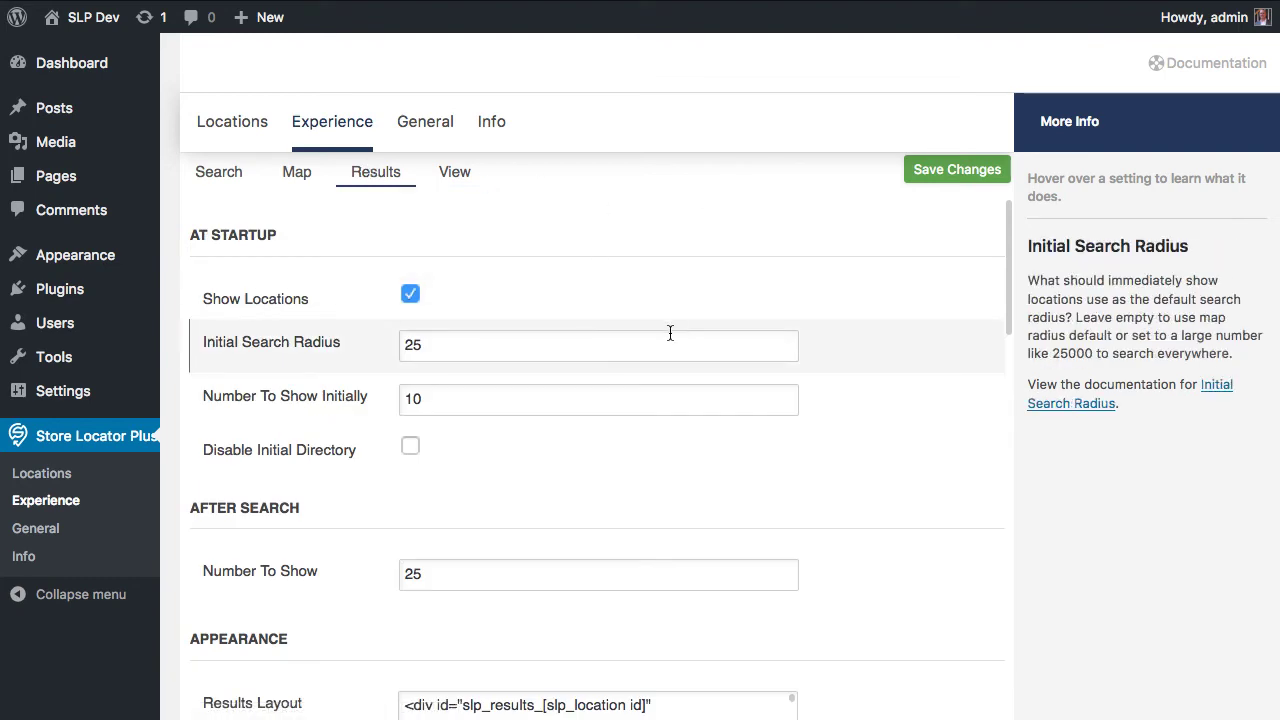
{"action": "scroll", "coordinate": [788, 405], "scroll_direction": "down", "scroll_amount": 5}
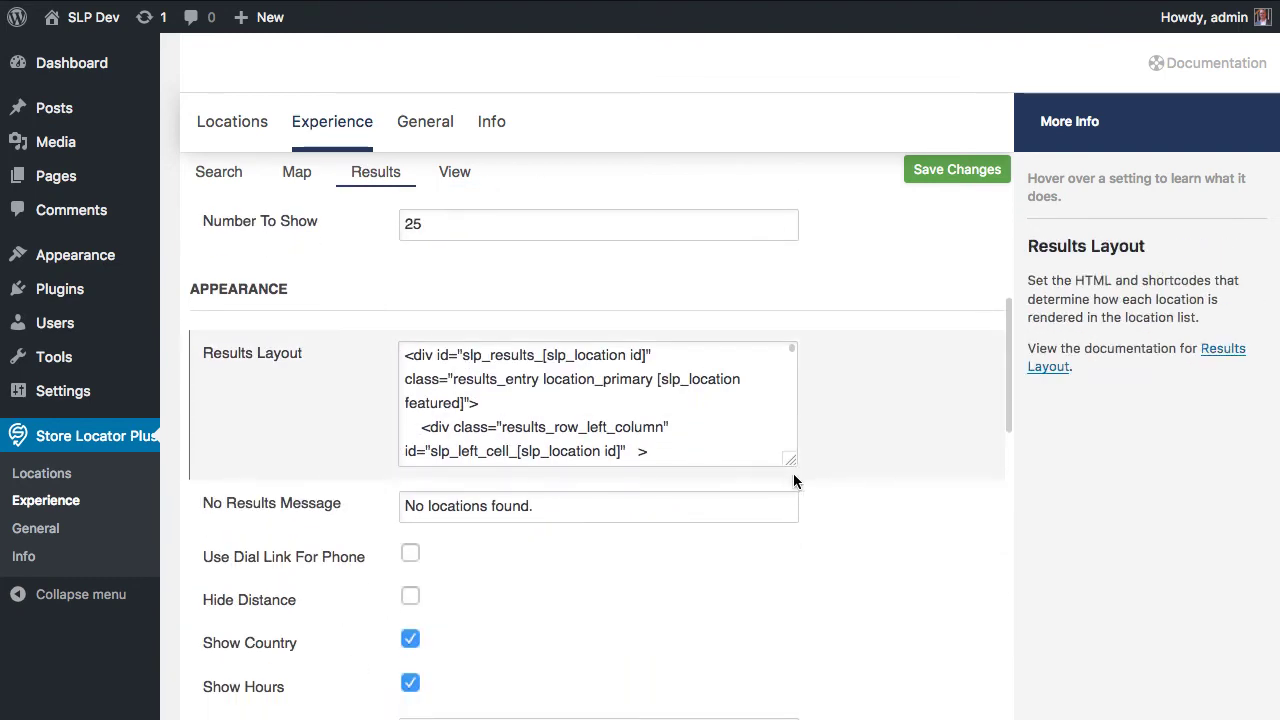
{"action": "left_click", "coordinate": [788, 458]}
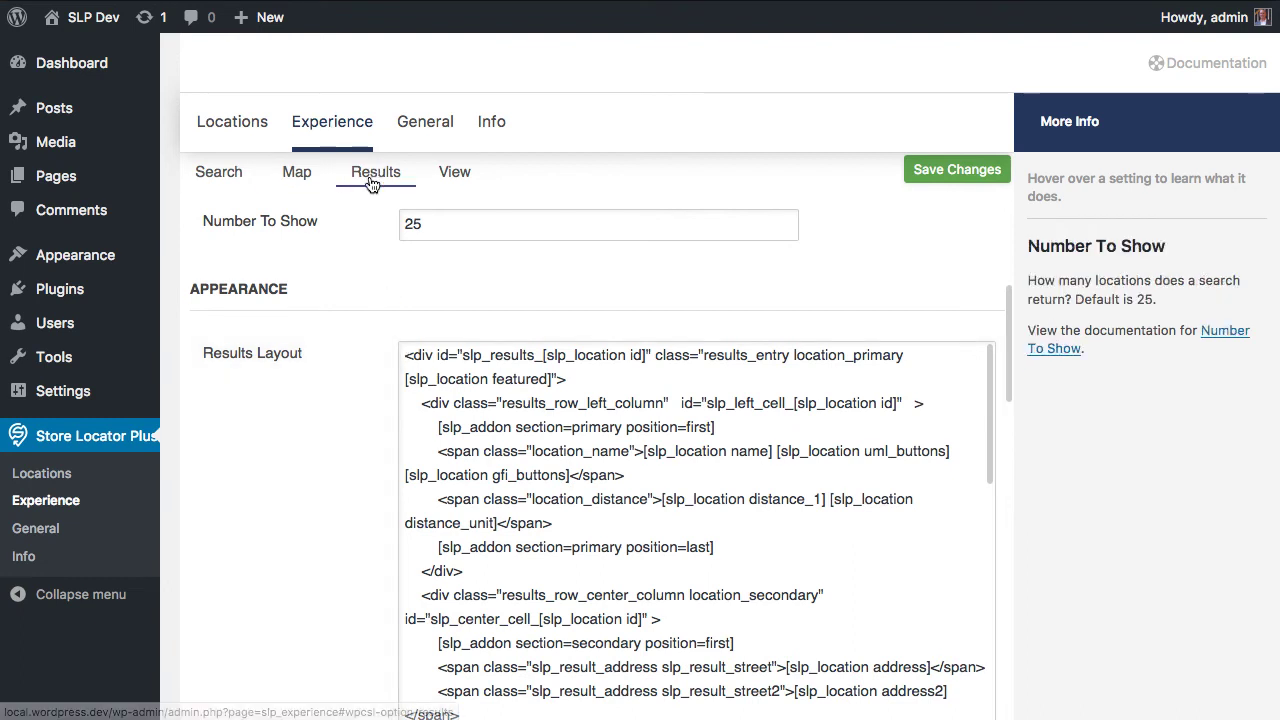
Step: Examine the opening div of the Results Layout, highlighting its results_entry class and the [slp_location featured] shortcode
{"action": "left_click", "coordinate": [657, 356]}
{"action": "left_click_drag", "start_coordinate": [403, 355], "coordinate": [592, 381]}
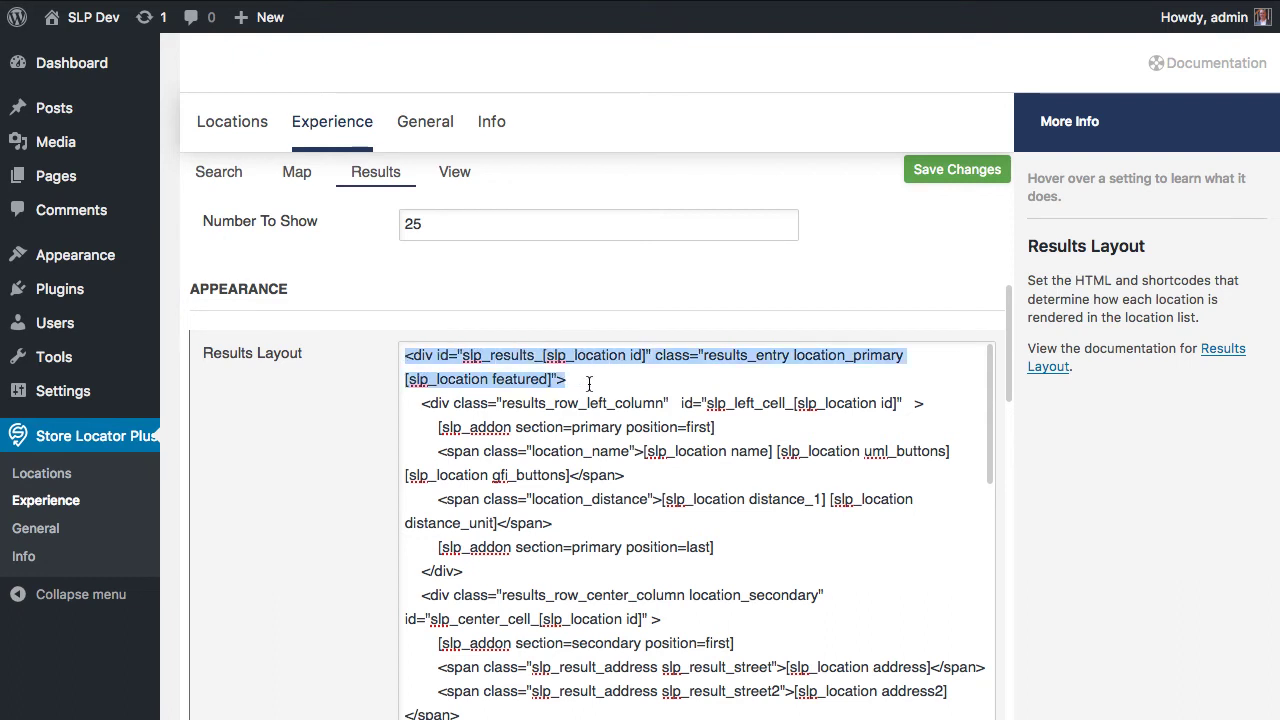
{"action": "left_click", "coordinate": [592, 382]}
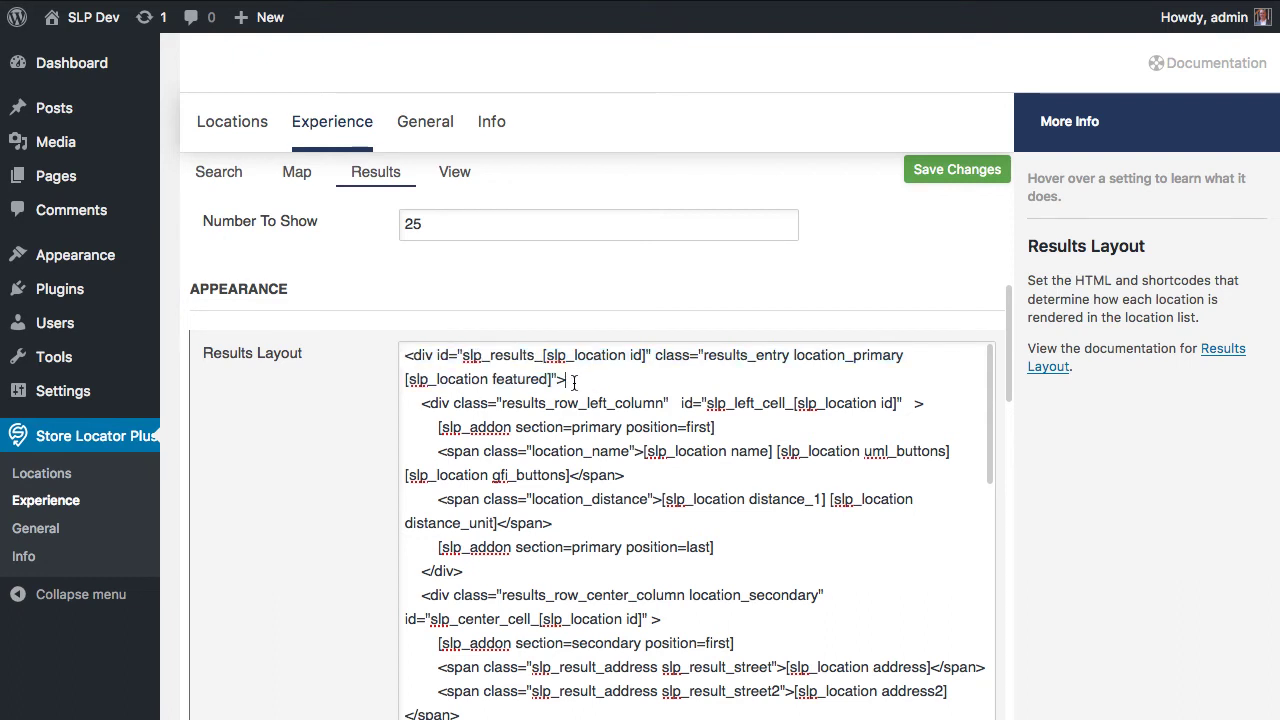
{"action": "left_click_drag", "start_coordinate": [652, 356], "coordinate": [792, 358]}
{"action": "left_click", "coordinate": [806, 358]}
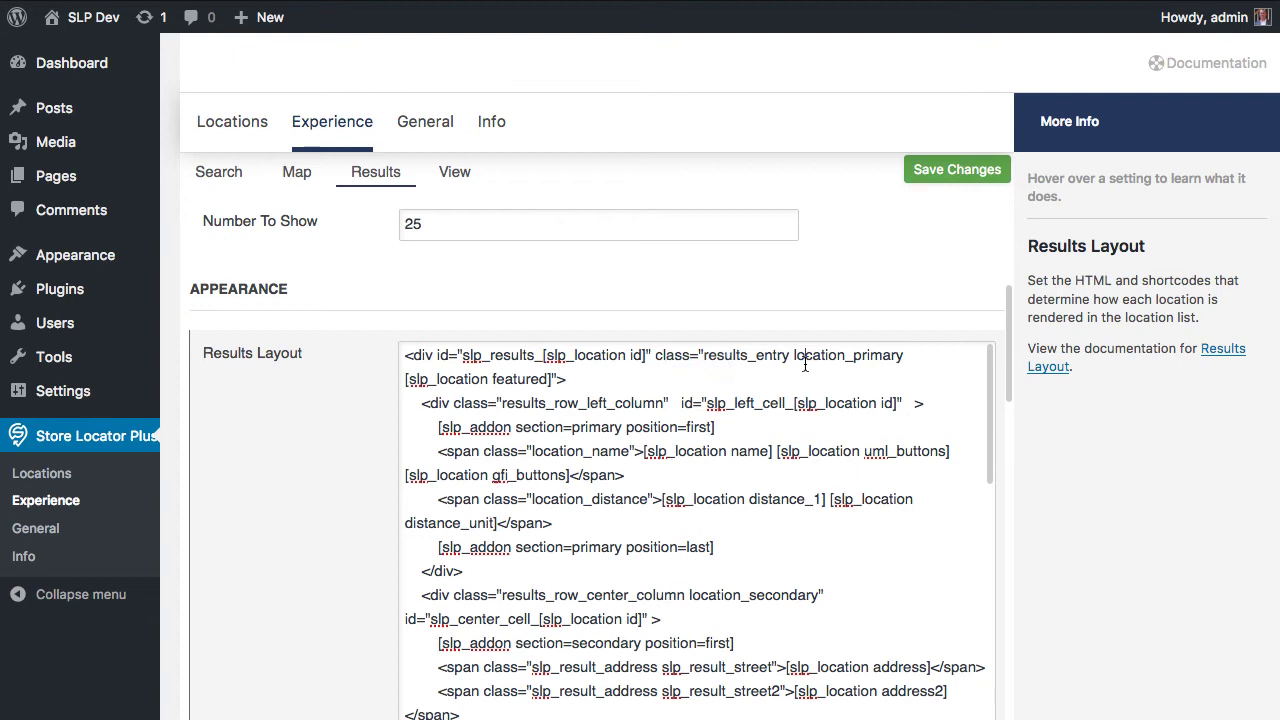
{"action": "double_click", "coordinate": [553, 379]}
{"action": "left_click", "coordinate": [553, 379]}
{"action": "left_click", "coordinate": [403, 379], "text": "shift"}
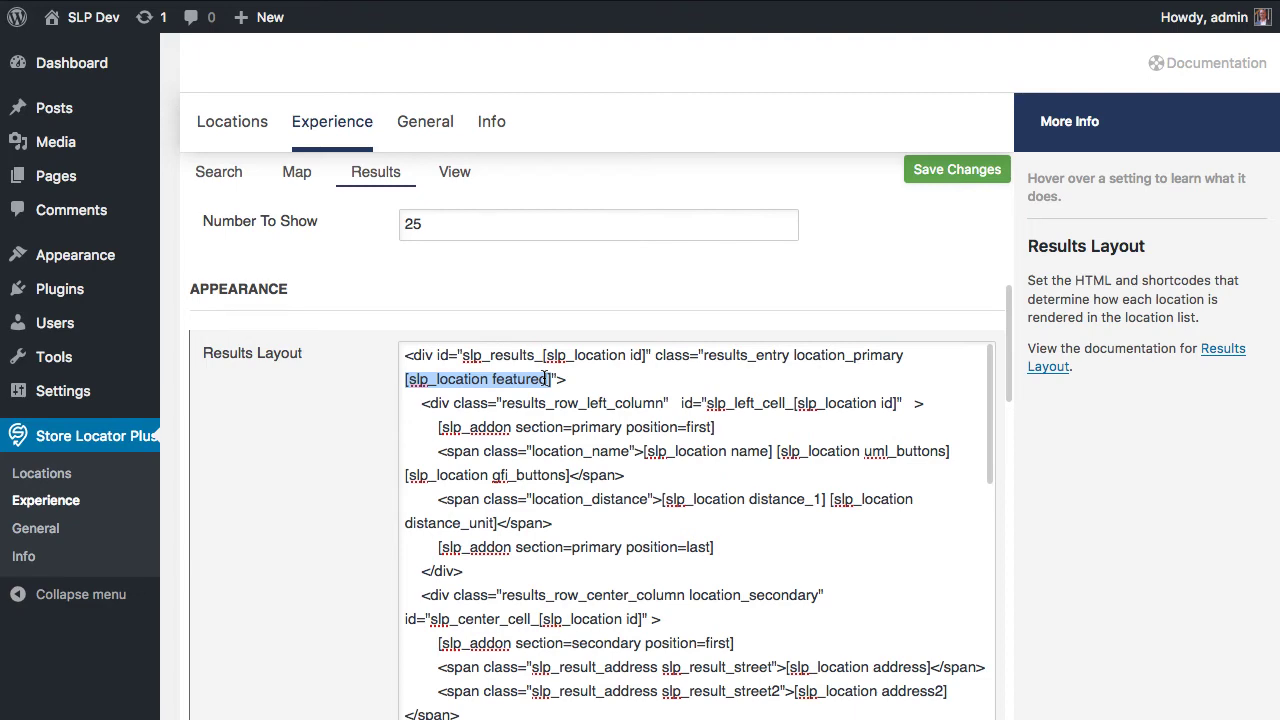
{"action": "left_click", "coordinate": [382, 282]}
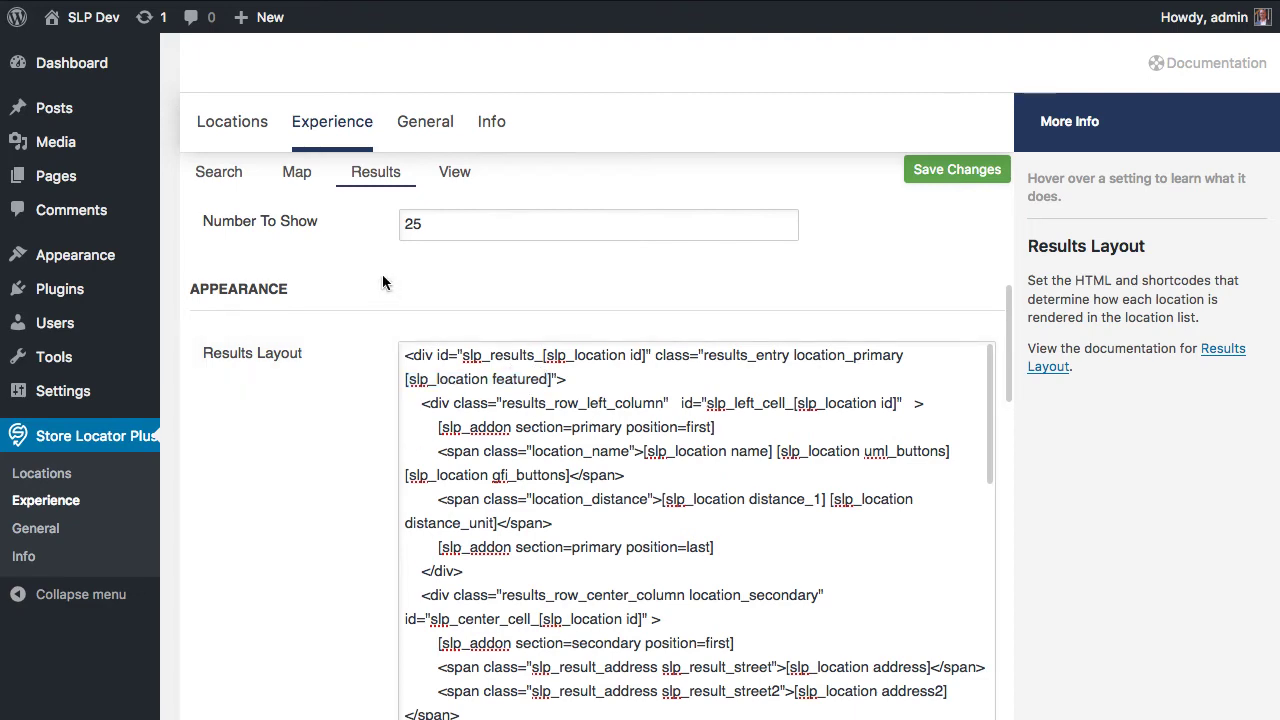
Step: Add a Custom CSS rule in the Experience view settings: .results_entry.featured { background-color: #FFFF88; }
{"action": "left_click", "coordinate": [455, 173]}
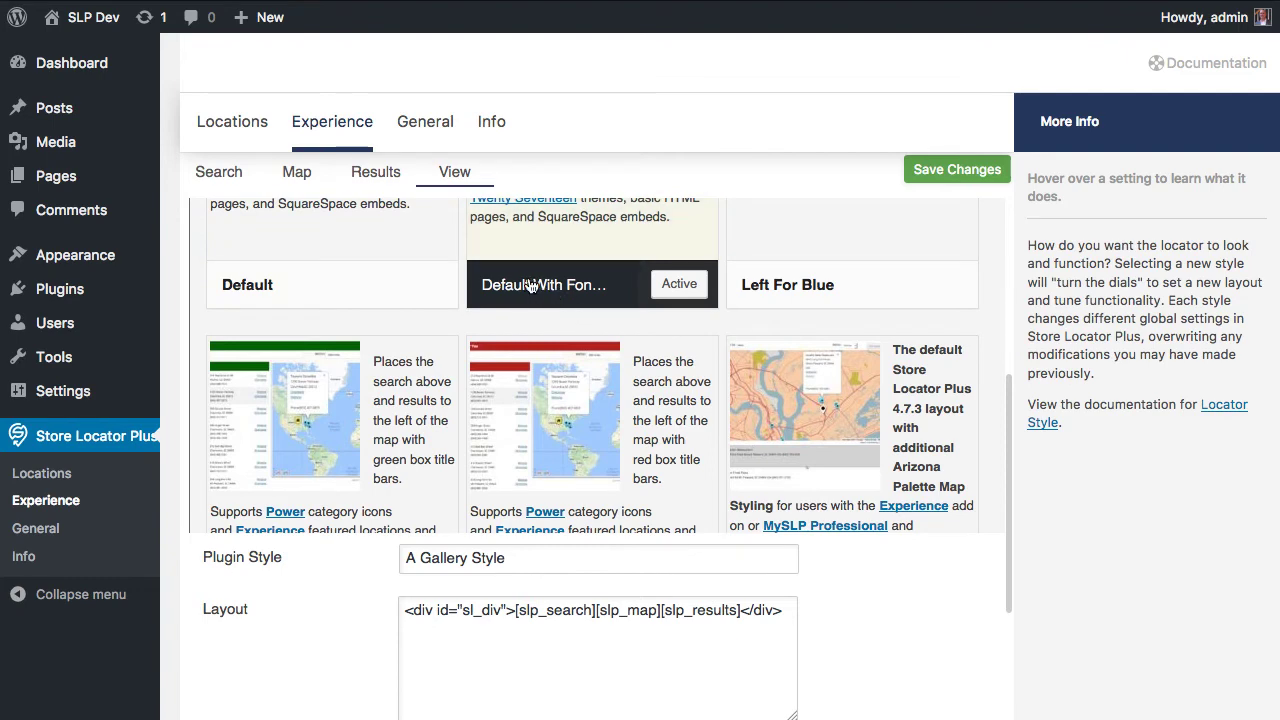
{"action": "scroll", "coordinate": [830, 630], "scroll_direction": "down", "scroll_amount": 5}
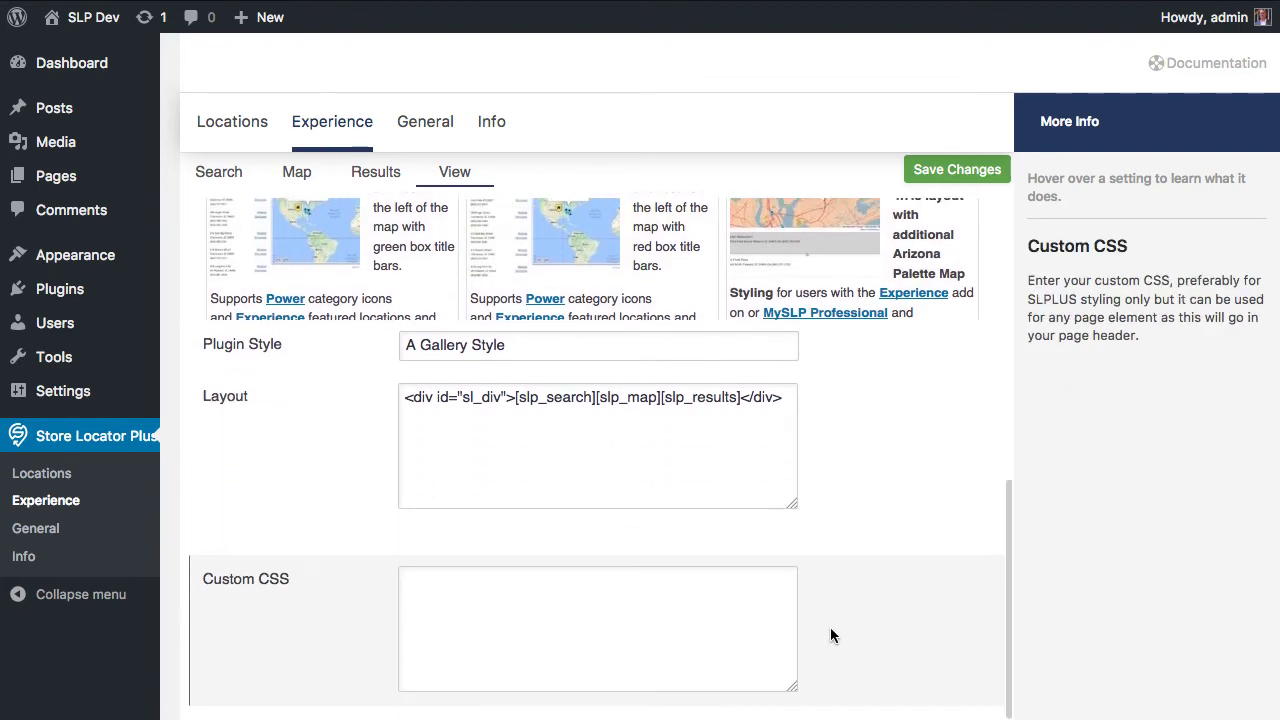
{"action": "left_click", "coordinate": [522, 608]}
{"action": "type", "text": ".results_entry.featured {"}
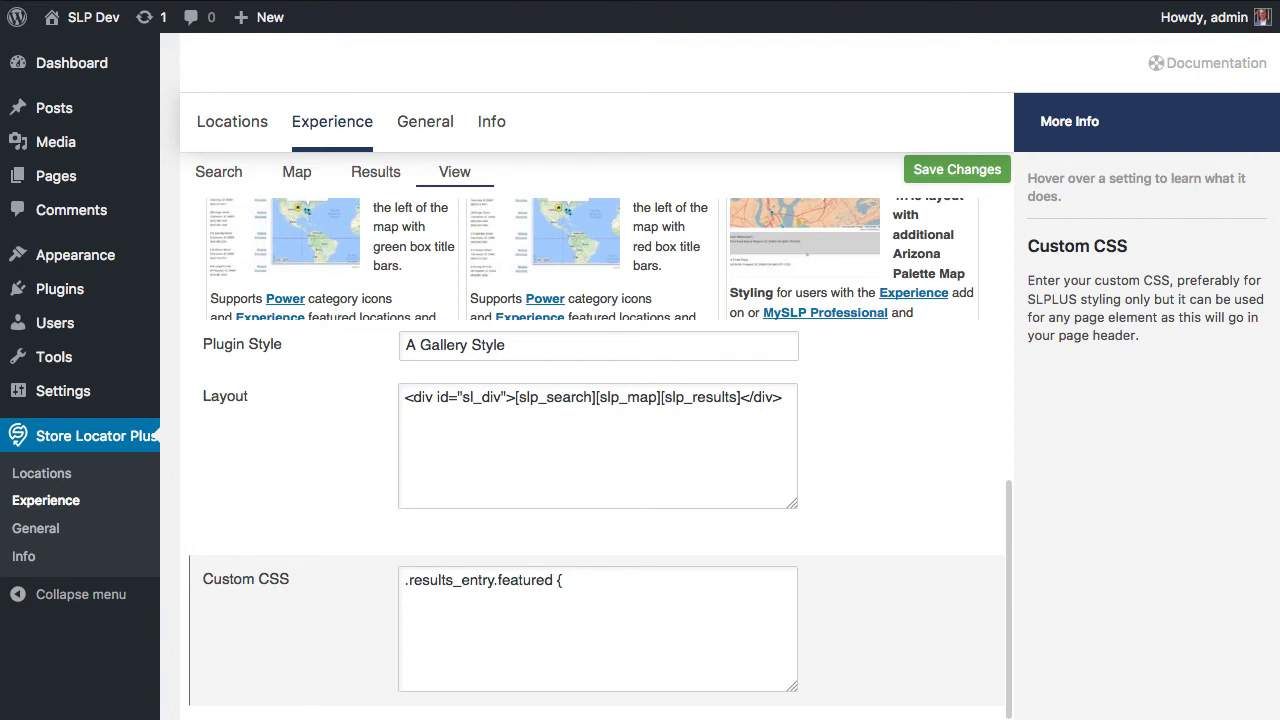
{"action": "type", "text": "background-col"}
{"action": "key", "text": "BackSpace"}
{"action": "type", "text": "o"}
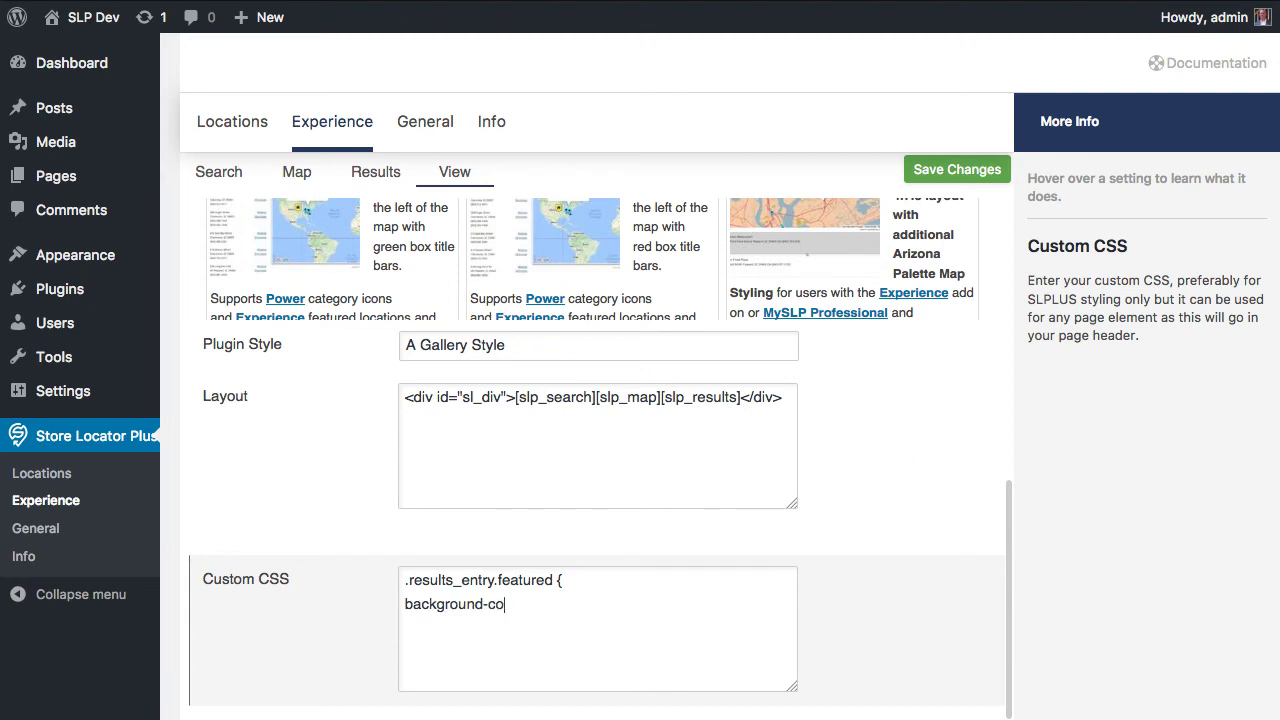
{"action": "type", "text": "lor: #FFFF88"}
{"action": "type", "text": "}"}
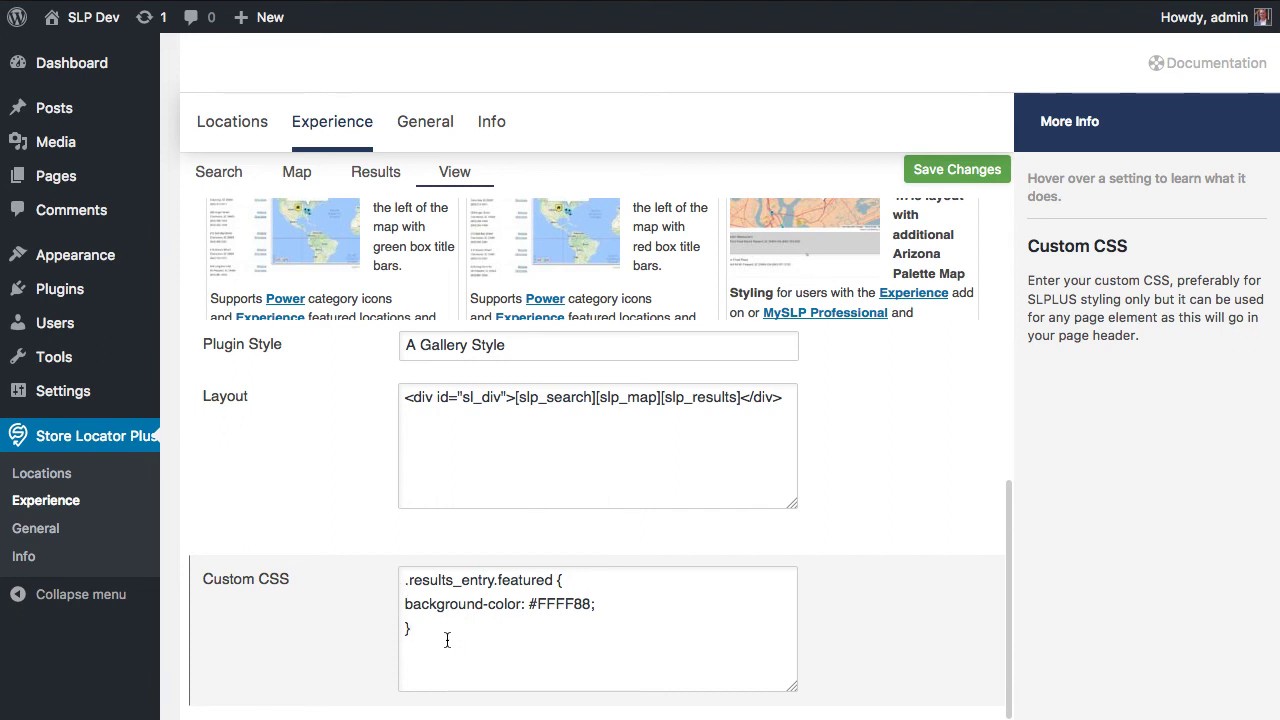
Step: Select the complete .results_entry.featured rule in the Custom CSS and return to the locator style gallery
{"action": "left_click_drag", "start_coordinate": [440, 628], "coordinate": [443, 657]}
{"action": "left_click", "coordinate": [412, 624]}
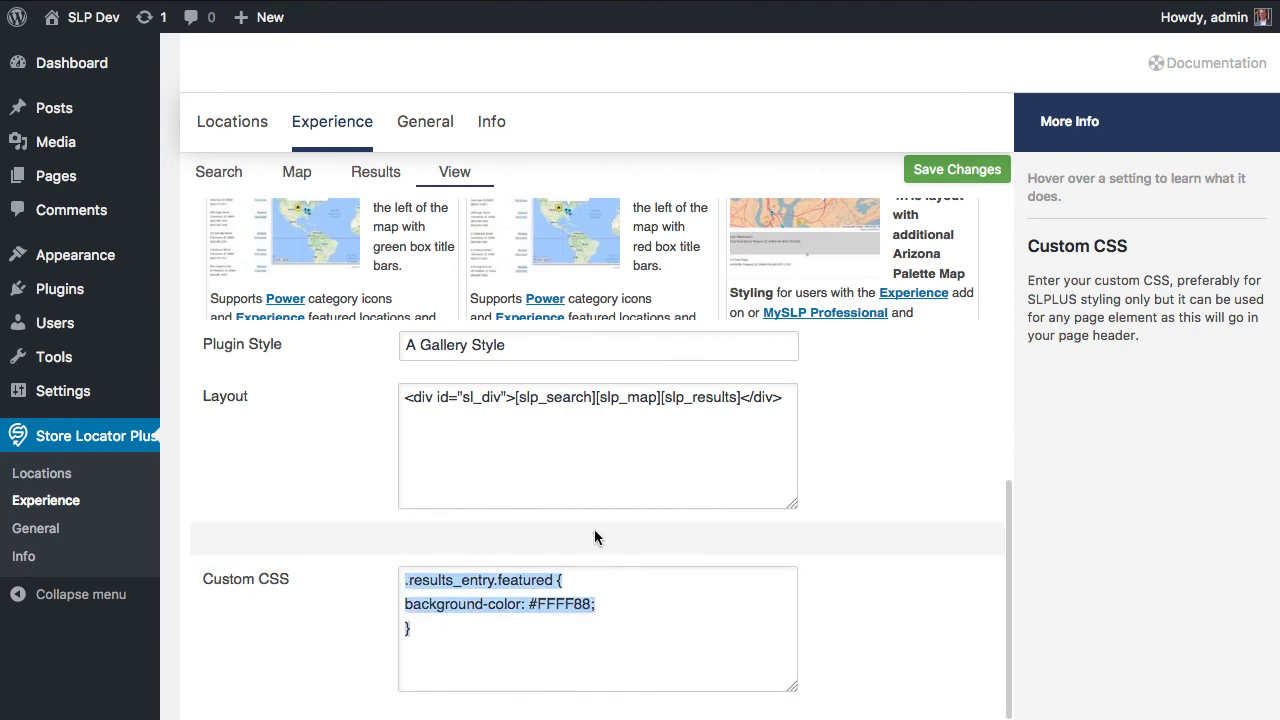
{"action": "scroll", "coordinate": [686, 563], "scroll_direction": "up", "scroll_amount": 5}
{"action": "scroll", "coordinate": [686, 565], "scroll_direction": "up", "scroll_amount": 5}
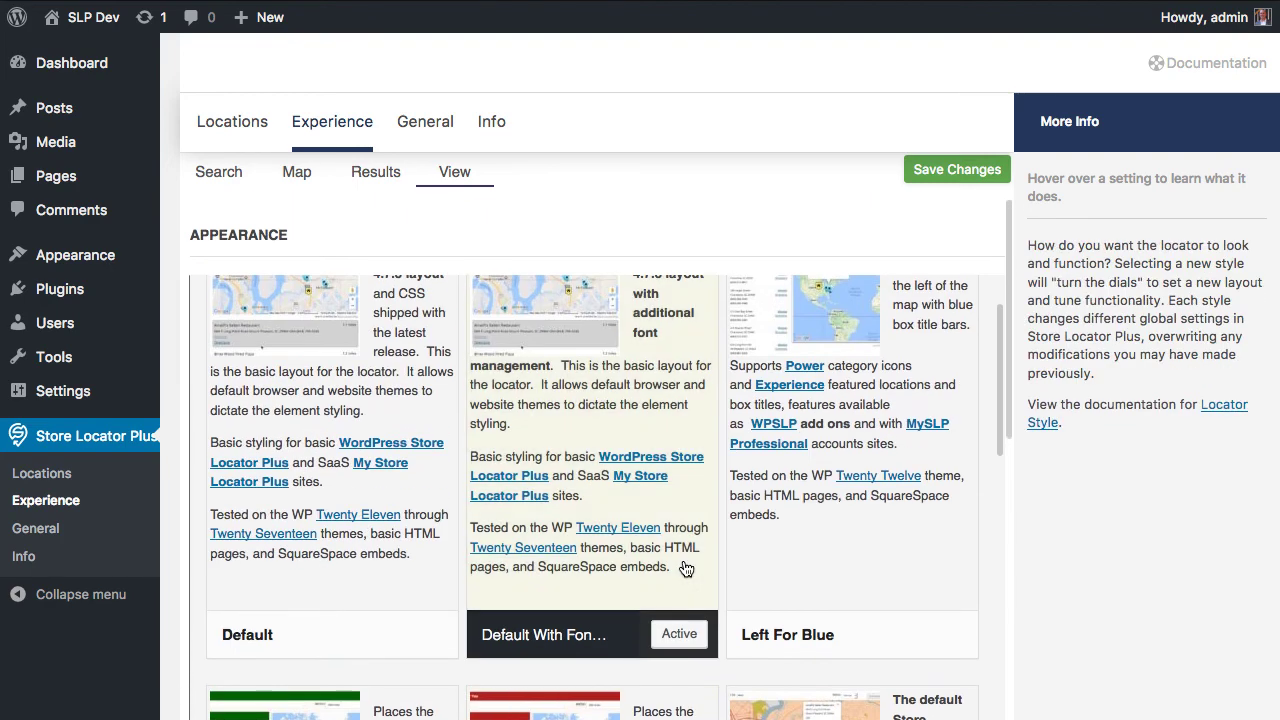